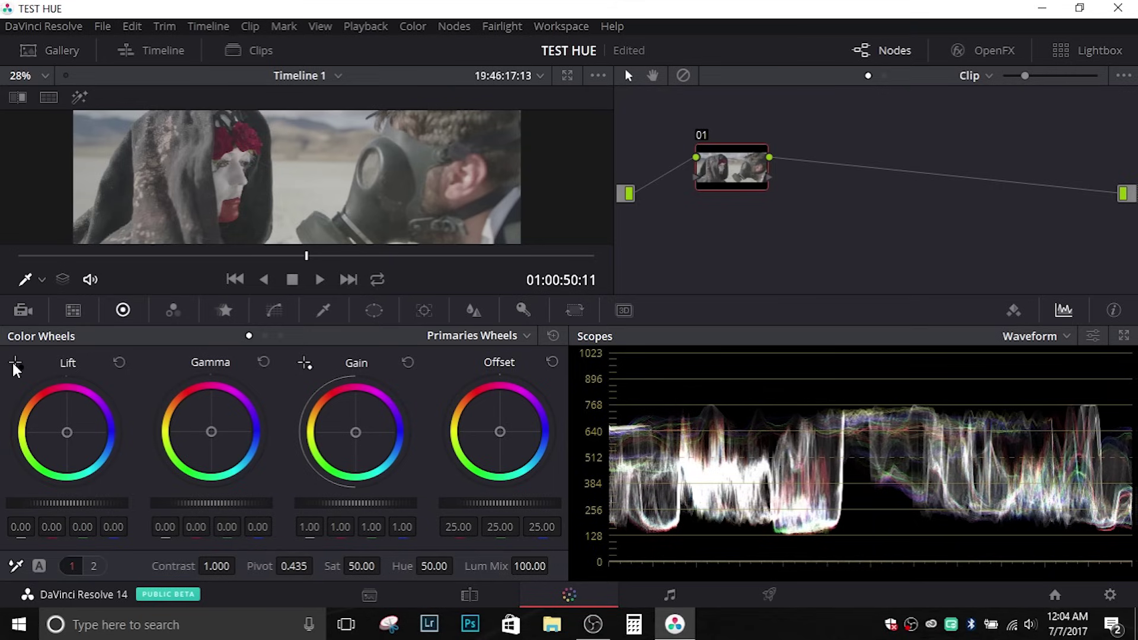
Step: Try setting the black point by sampling dark areas of the man's gas mask, undoing each attempt
{"action": "scroll", "coordinate": [460, 159], "scroll_direction": "down", "scroll_amount": 3}
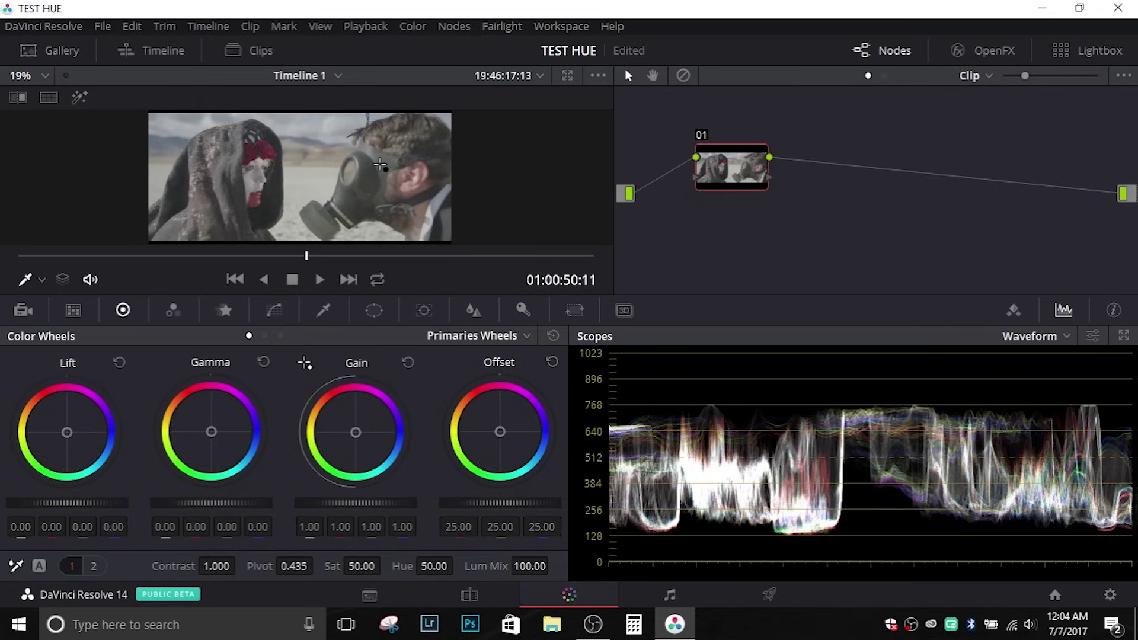
{"action": "left_click", "coordinate": [379, 164]}
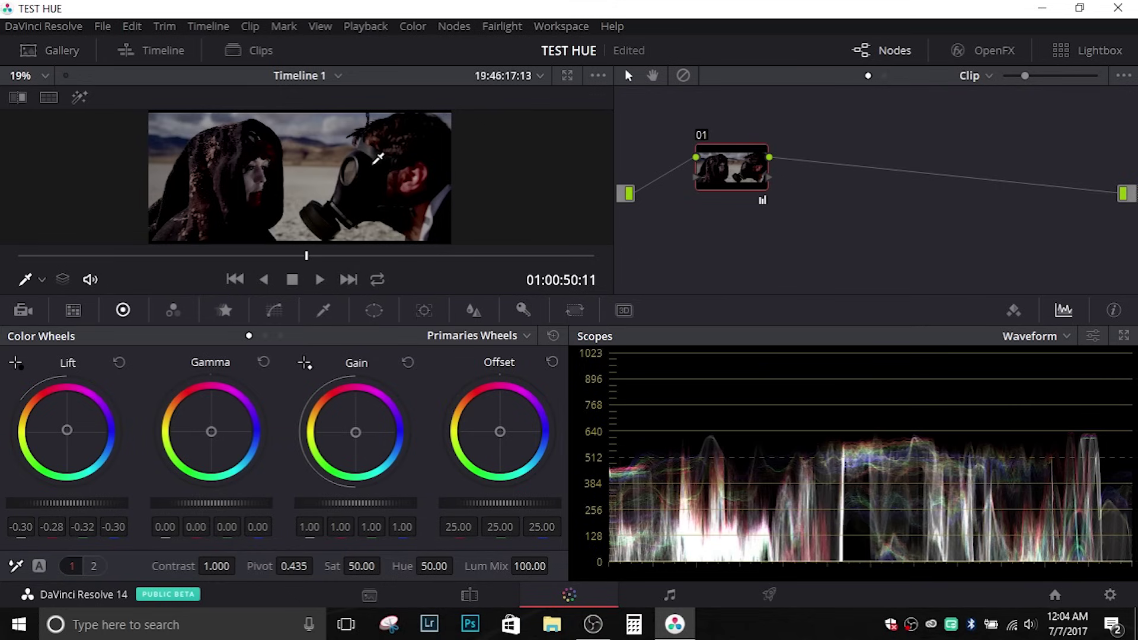
{"action": "key", "text": "ctrl+z"}
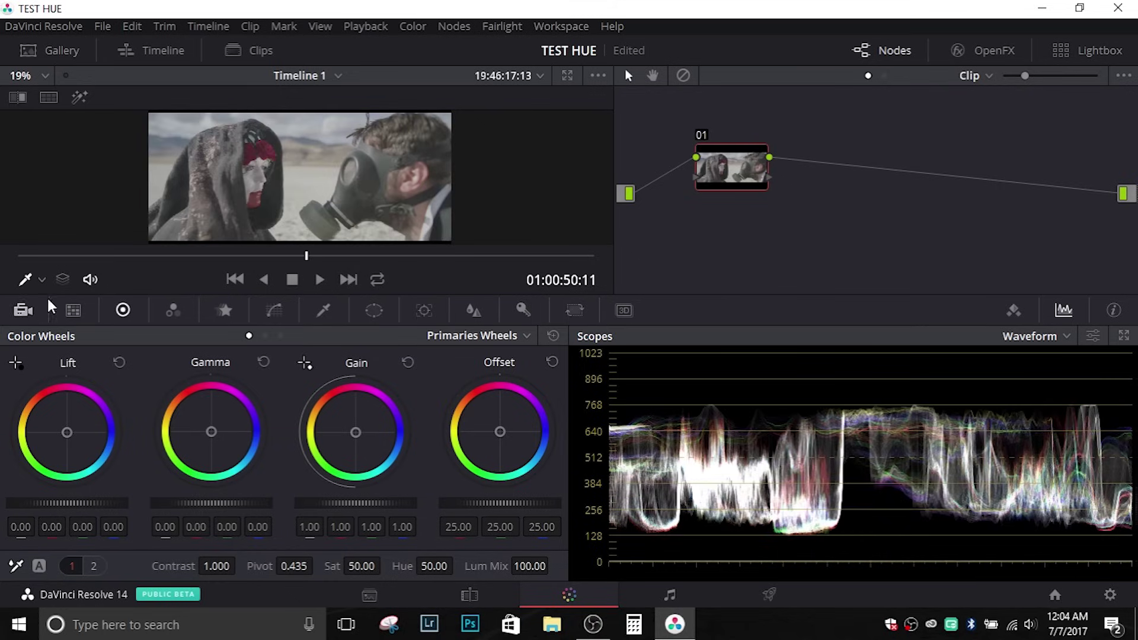
{"action": "left_click", "coordinate": [18, 364]}
{"action": "left_click", "coordinate": [373, 166]}
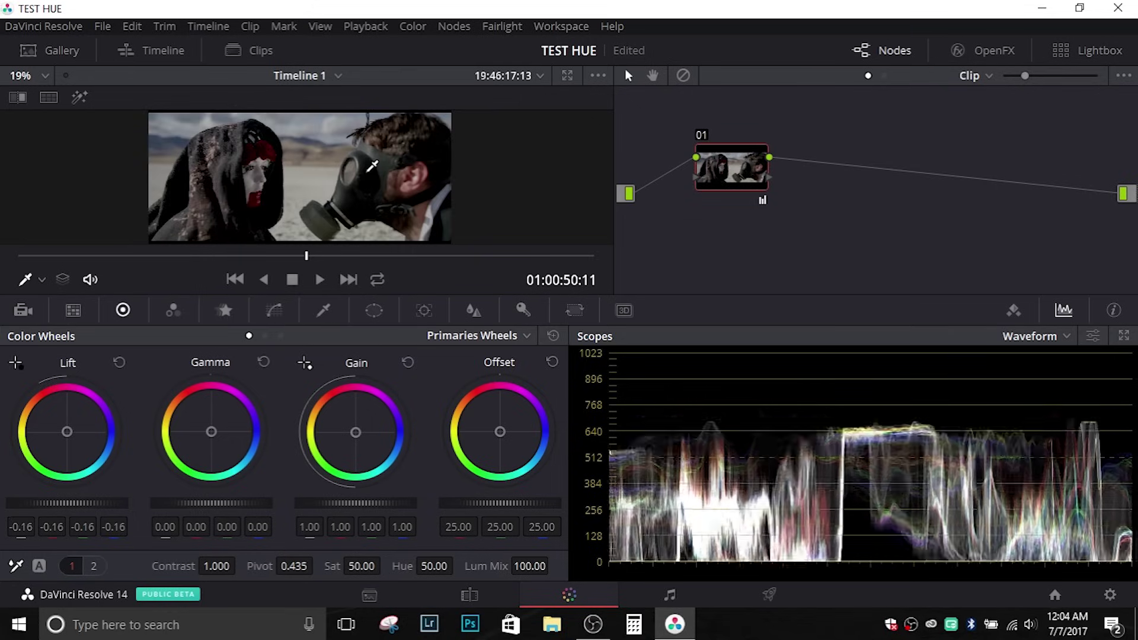
{"action": "key", "text": "ctrl+z"}
Step: Set the Lift black point by sampling the dark interior of the woman's hood
{"action": "scroll", "coordinate": [283, 136], "scroll_direction": "up", "scroll_amount": 5}
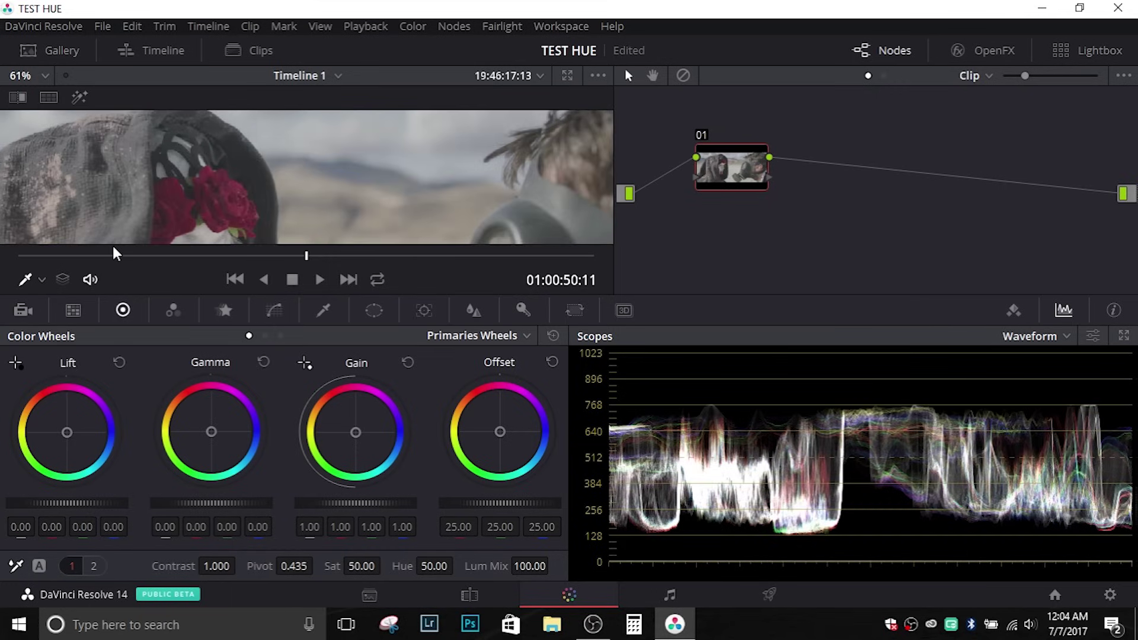
{"action": "left_click", "coordinate": [17, 361]}
{"action": "left_click", "coordinate": [169, 140]}
{"action": "scroll", "coordinate": [379, 175], "scroll_direction": "down", "scroll_amount": 5}
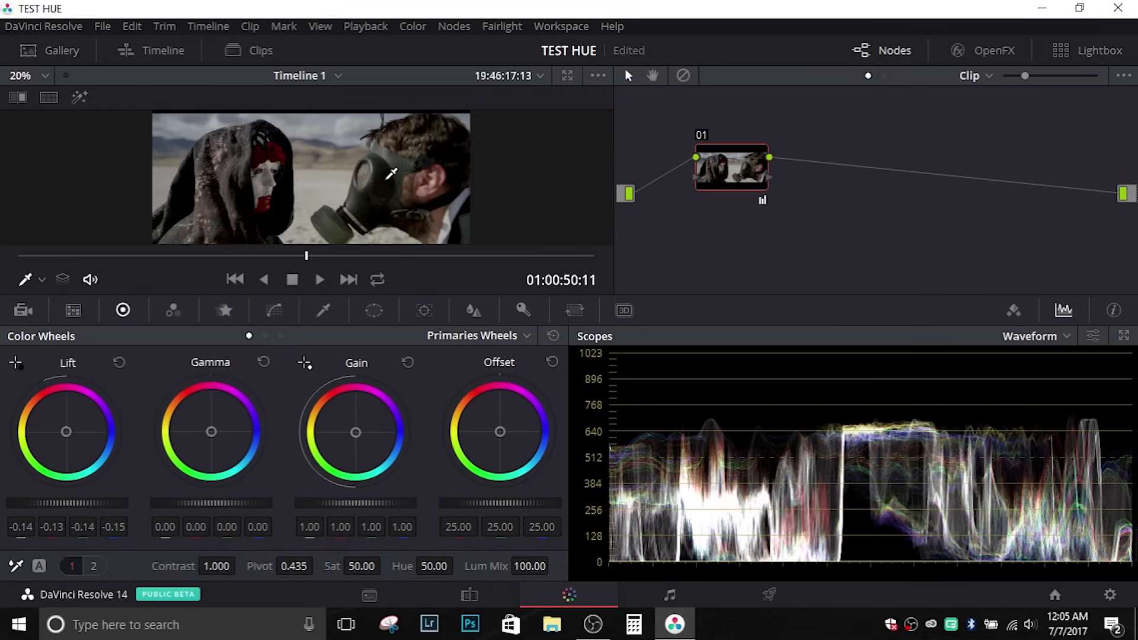
{"action": "left_click_drag", "start_coordinate": [353, 201], "coordinate": [343, 198]}
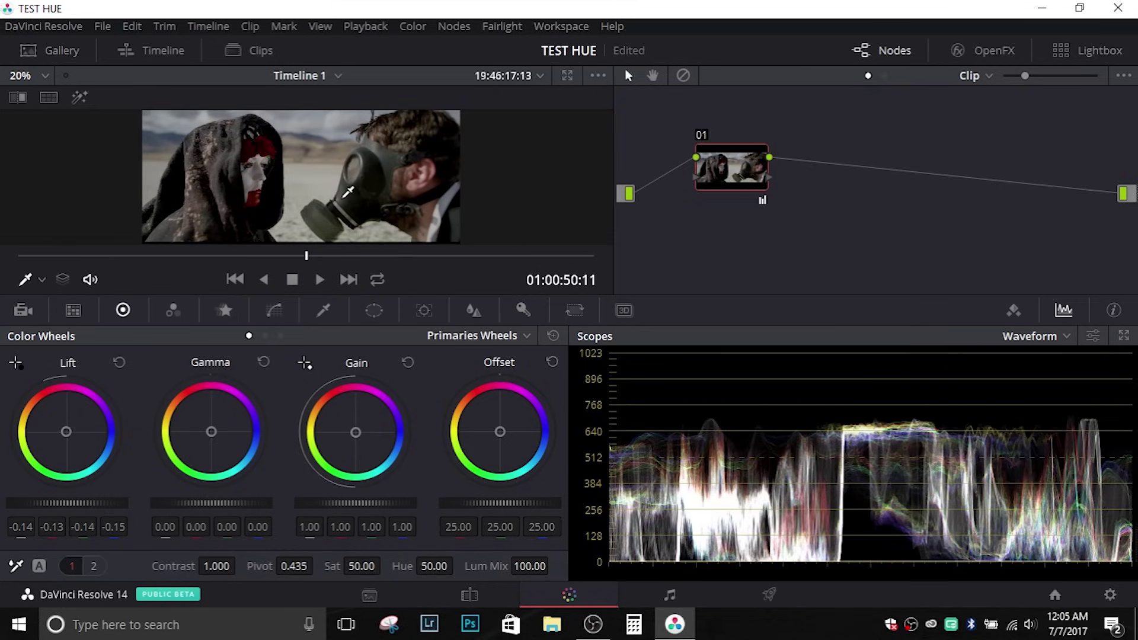
Step: Set the Gain white point by sampling the man's white shirt collar, and lower the contrast to 0.808
{"action": "scroll", "coordinate": [348, 192], "scroll_direction": "up", "scroll_amount": 1}
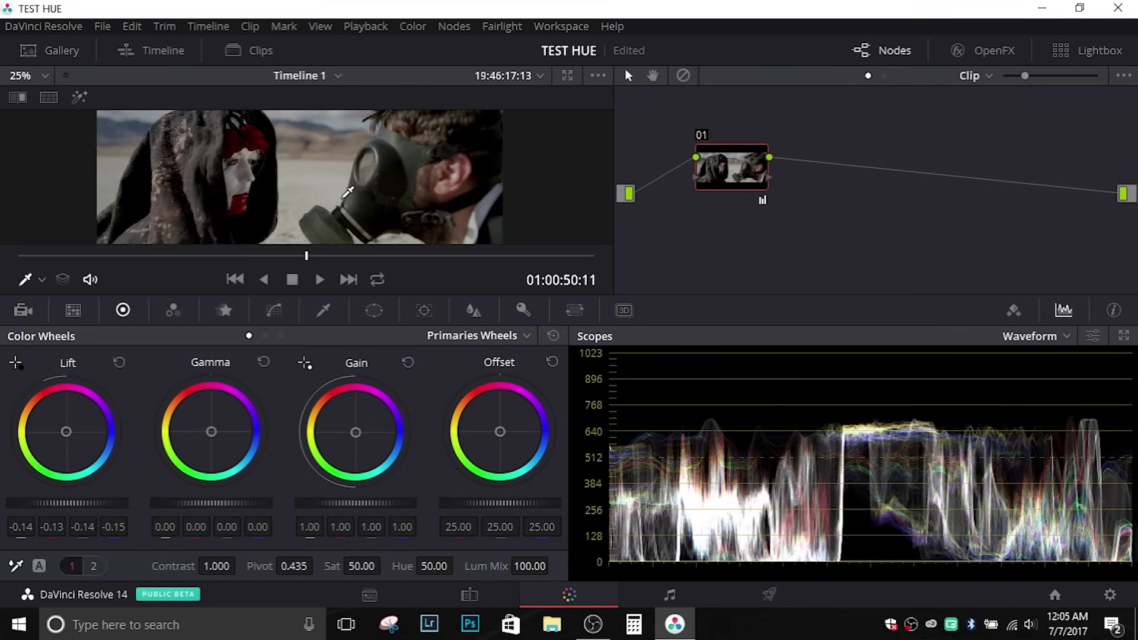
{"action": "left_click_drag", "start_coordinate": [529, 217], "coordinate": [502, 217]}
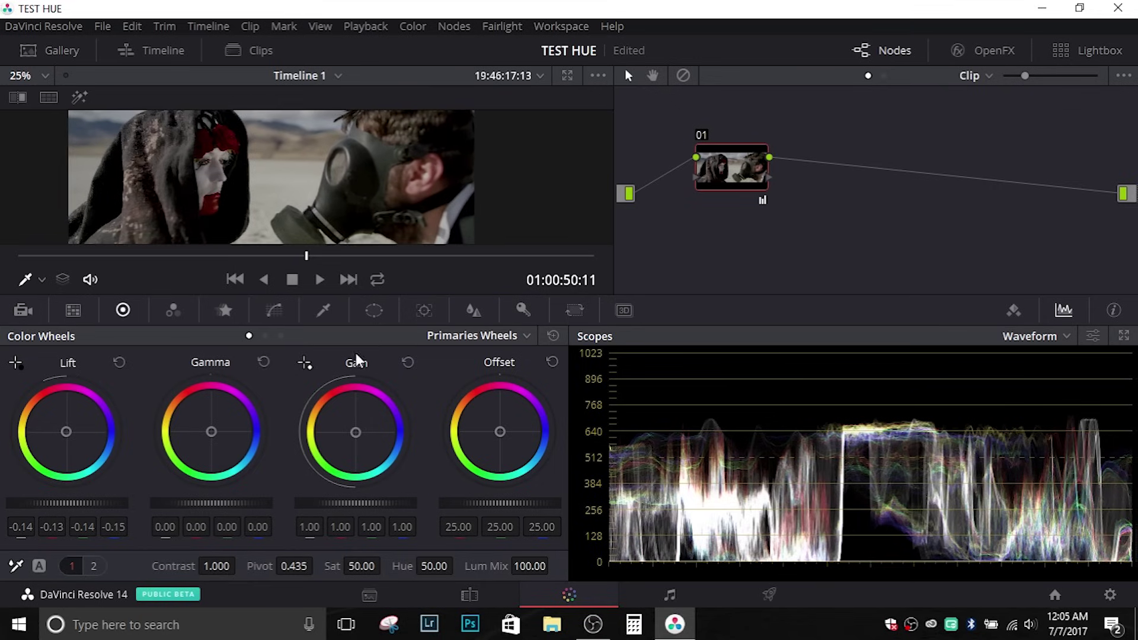
{"action": "left_click", "coordinate": [448, 218]}
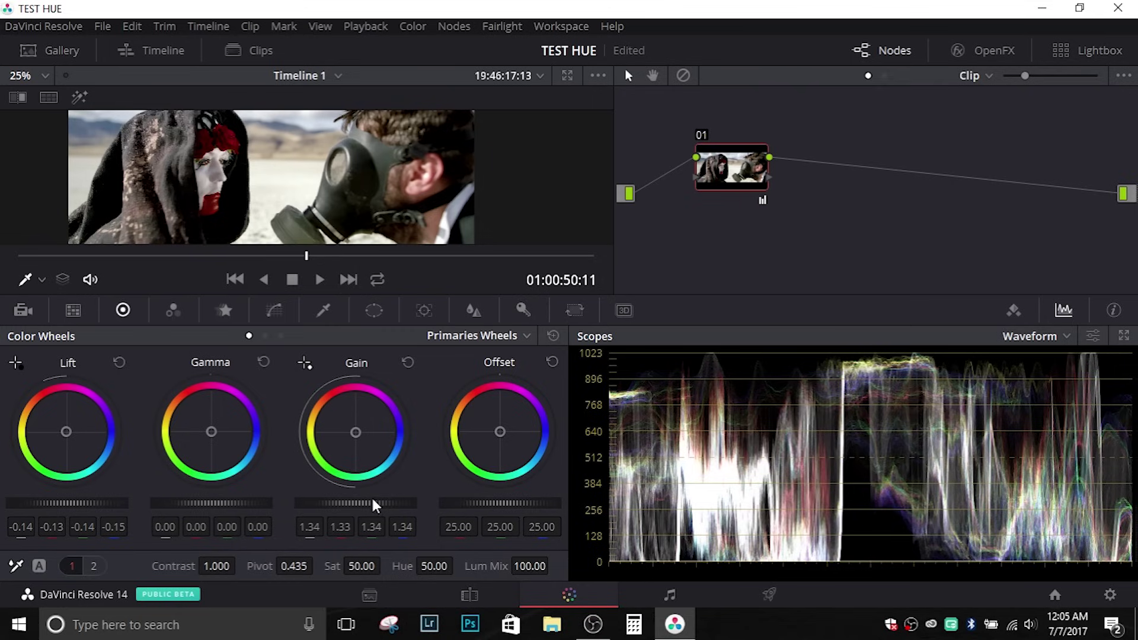
{"action": "left_click_drag", "start_coordinate": [376, 505], "coordinate": [326, 506]}
{"action": "left_click_drag", "start_coordinate": [220, 566], "coordinate": [231, 567]}
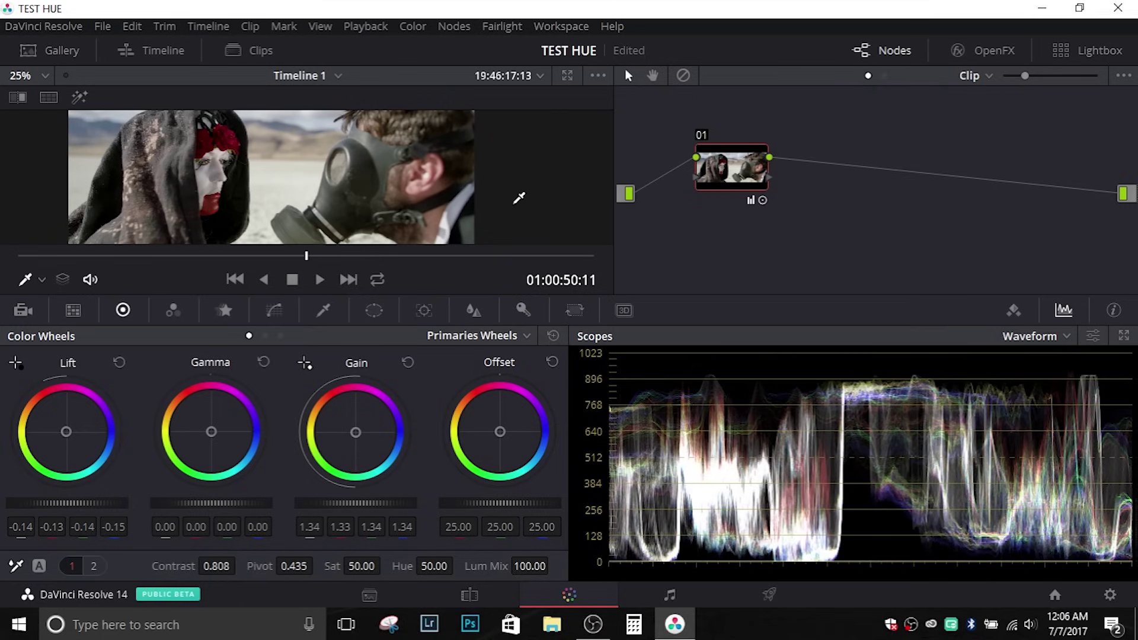
Step: Compare the graded and ungraded desert shot in an enlarged viewer by toggling node 01, and return to the normal layout
{"action": "key", "text": "alt+f"}
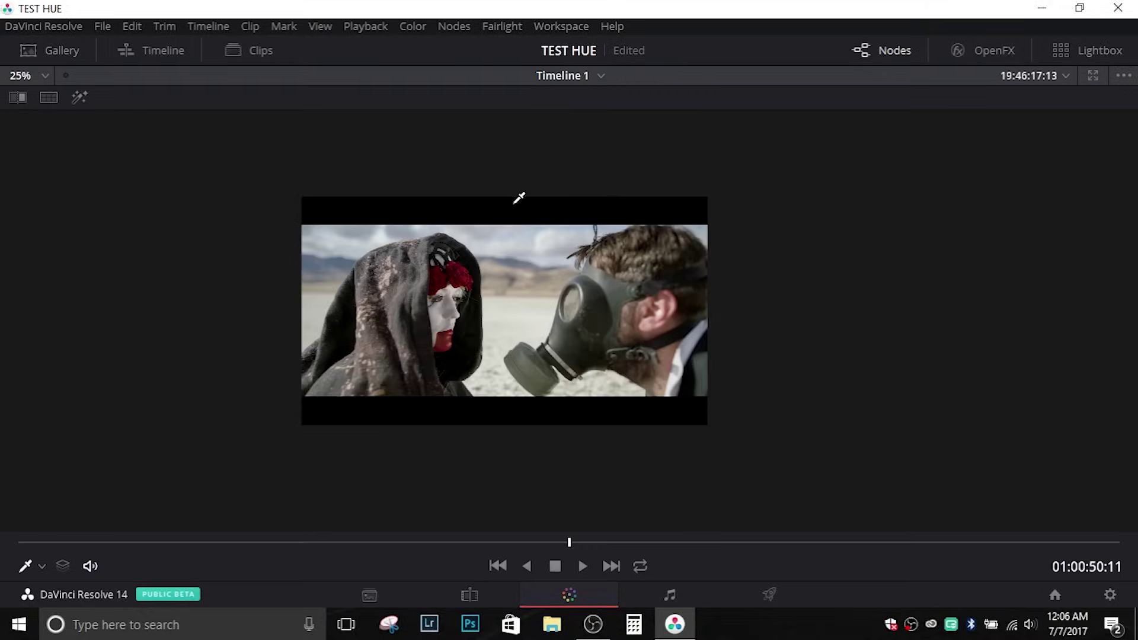
{"action": "left_click", "coordinate": [893, 59]}
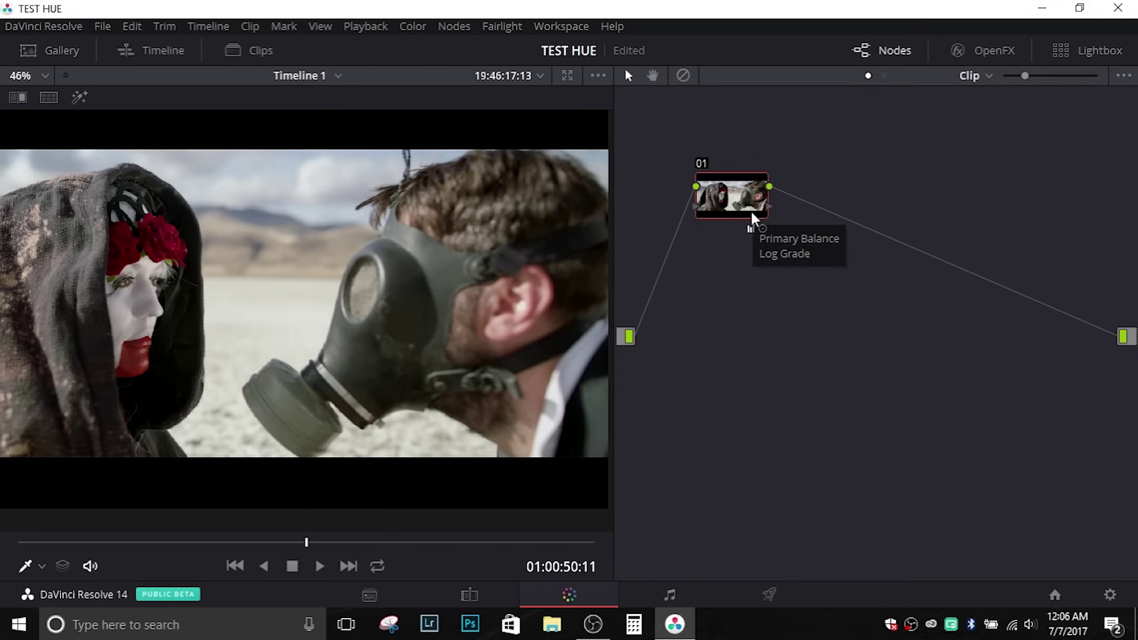
{"action": "key", "text": "ctrl+d"}
{"action": "key", "text": "ctrl+d"}
{"action": "key", "text": "ctrl+d"}
{"action": "key", "text": "ctrl+d"}
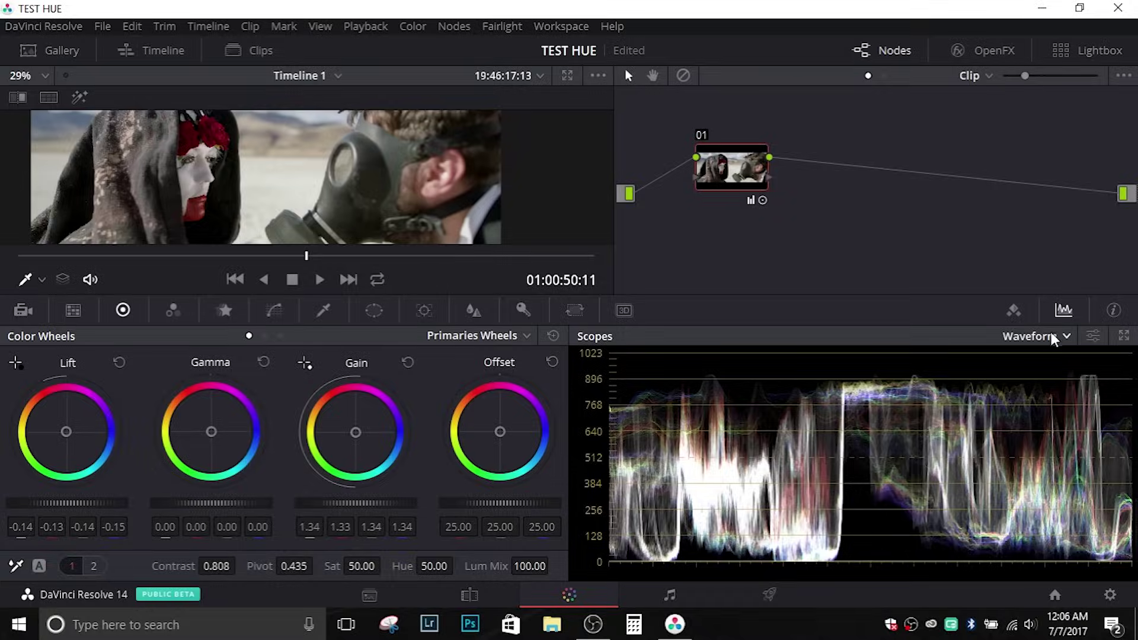
Step: Switch the scope to Parade and white-balance the desert shot by sampling the man's white collar
{"action": "left_click", "coordinate": [1065, 336]}
{"action": "left_click", "coordinate": [1041, 358]}
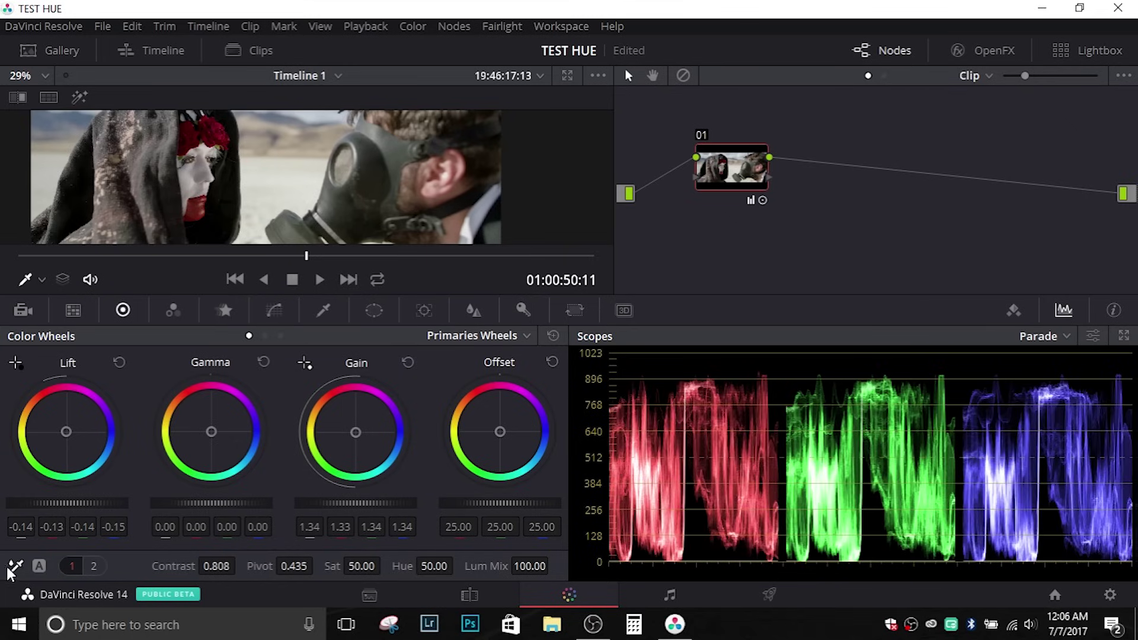
{"action": "left_click", "coordinate": [475, 214]}
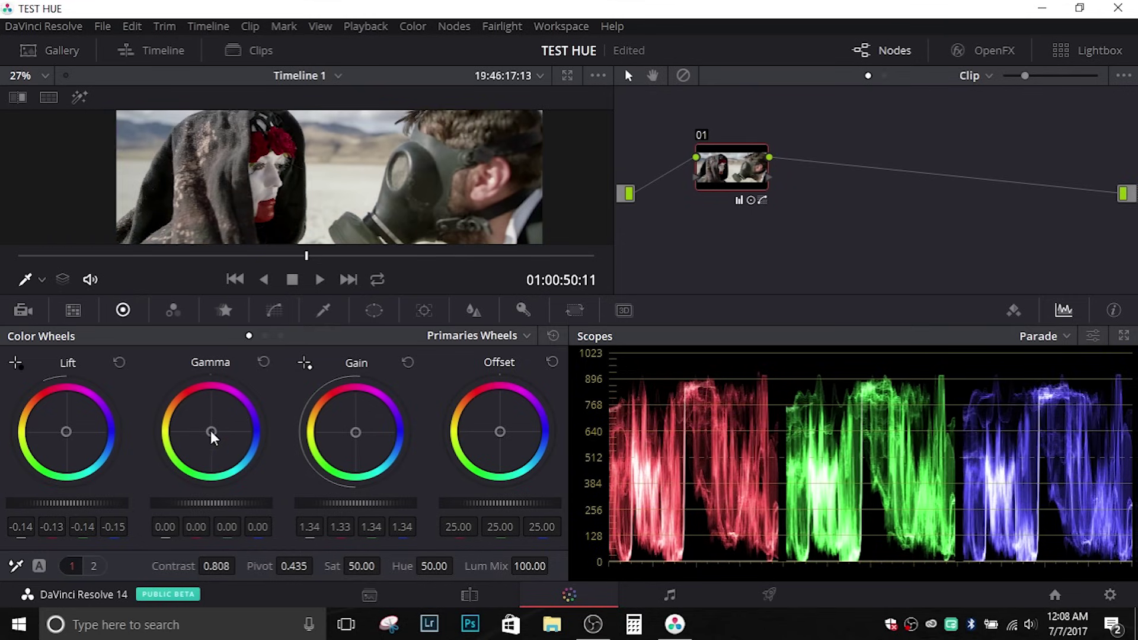
Step: Shift the gamma color balance to 0.07, -0.03, 0.11 and correct the cast by sampling the pale desert ground for white balance
{"action": "left_click_drag", "start_coordinate": [212, 432], "coordinate": [227, 420]}
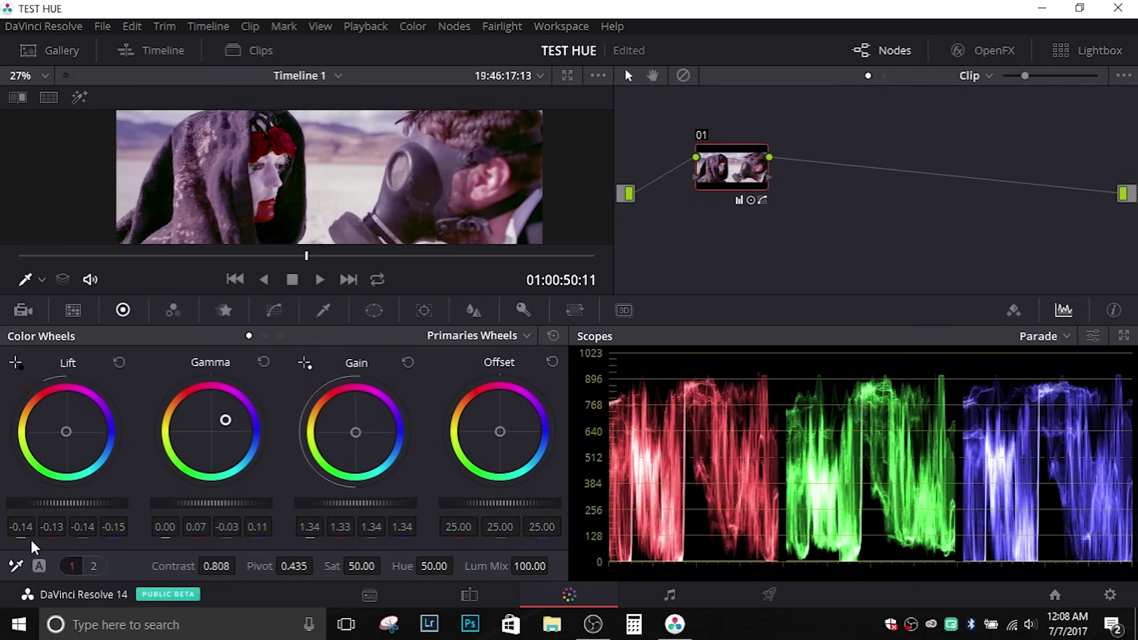
{"action": "left_click", "coordinate": [16, 568]}
{"action": "left_click", "coordinate": [345, 195]}
{"action": "left_click", "coordinate": [351, 189]}
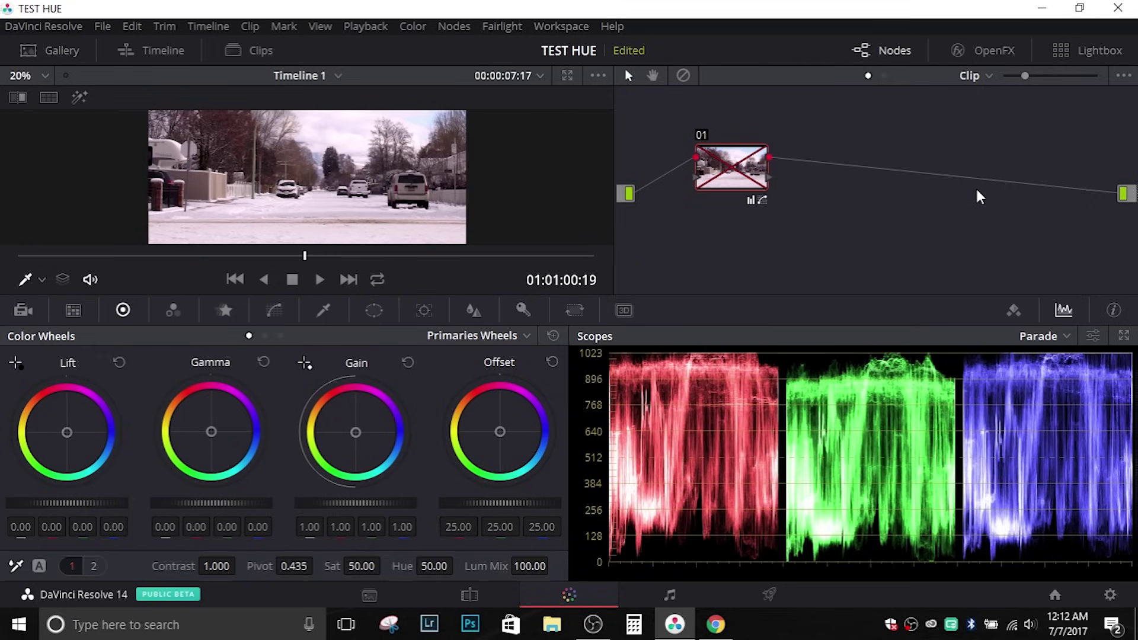
Step: White-balance the snowy street clip by sampling the snow on the road
{"action": "scroll", "coordinate": [377, 205], "scroll_direction": "up", "scroll_amount": 5}
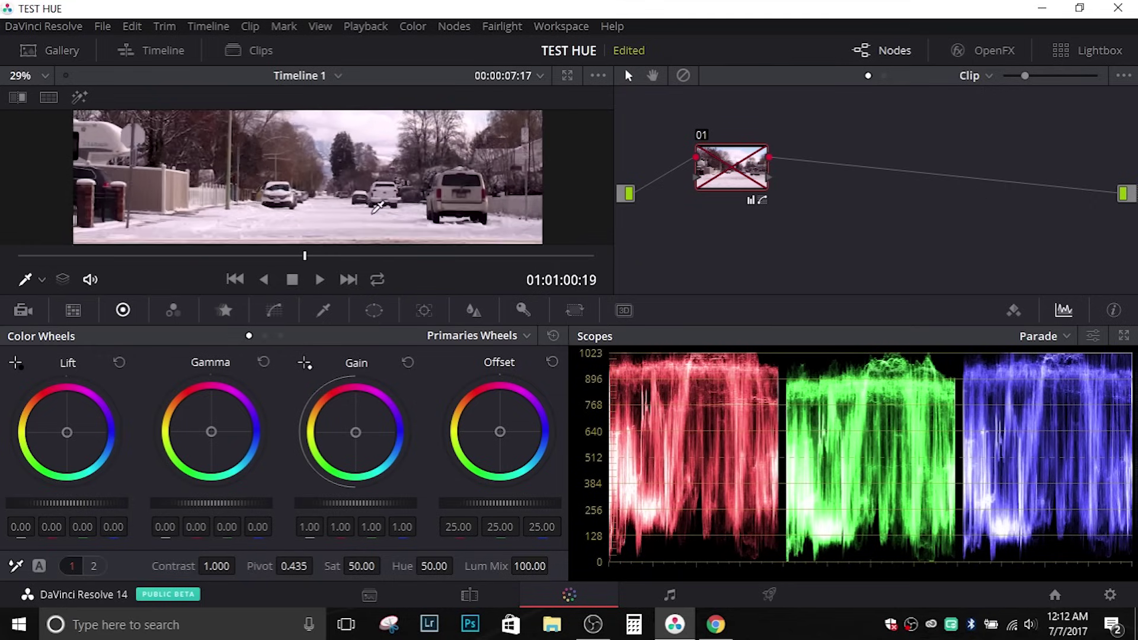
{"action": "scroll", "coordinate": [389, 189], "scroll_direction": "down", "scroll_amount": 1}
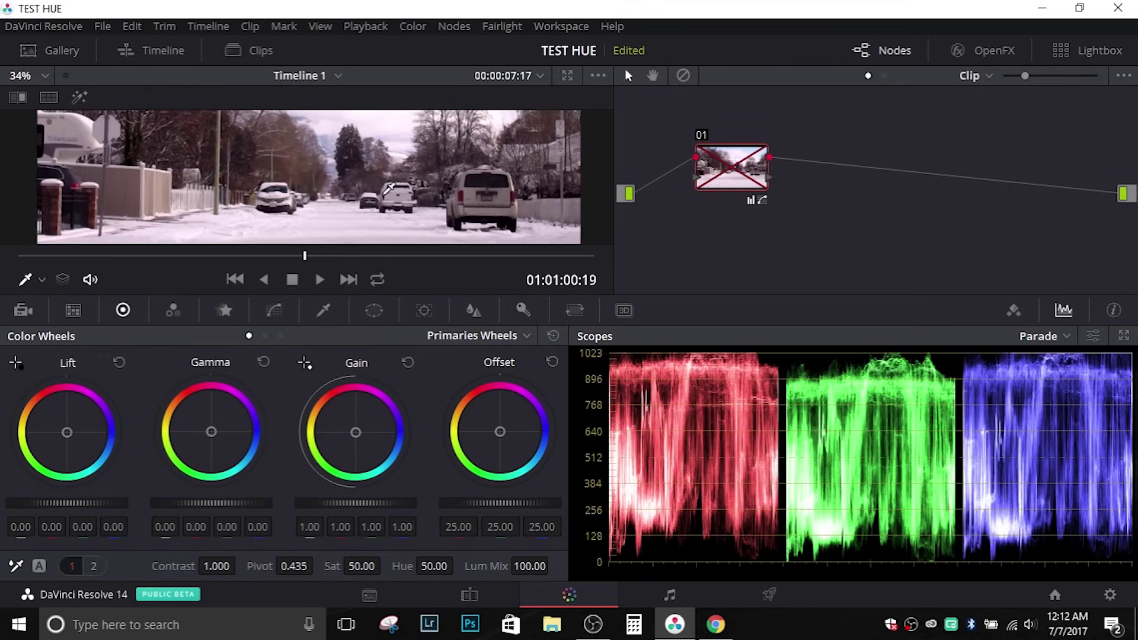
{"action": "left_click_drag", "start_coordinate": [390, 188], "coordinate": [372, 235]}
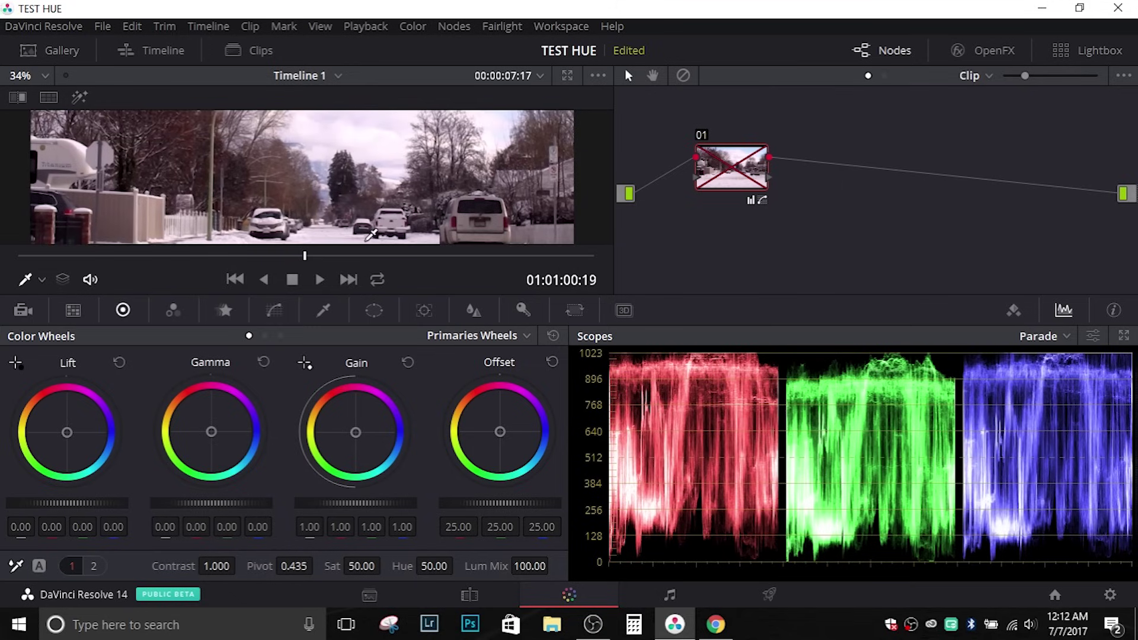
{"action": "scroll", "coordinate": [389, 196], "scroll_direction": "down", "scroll_amount": 1}
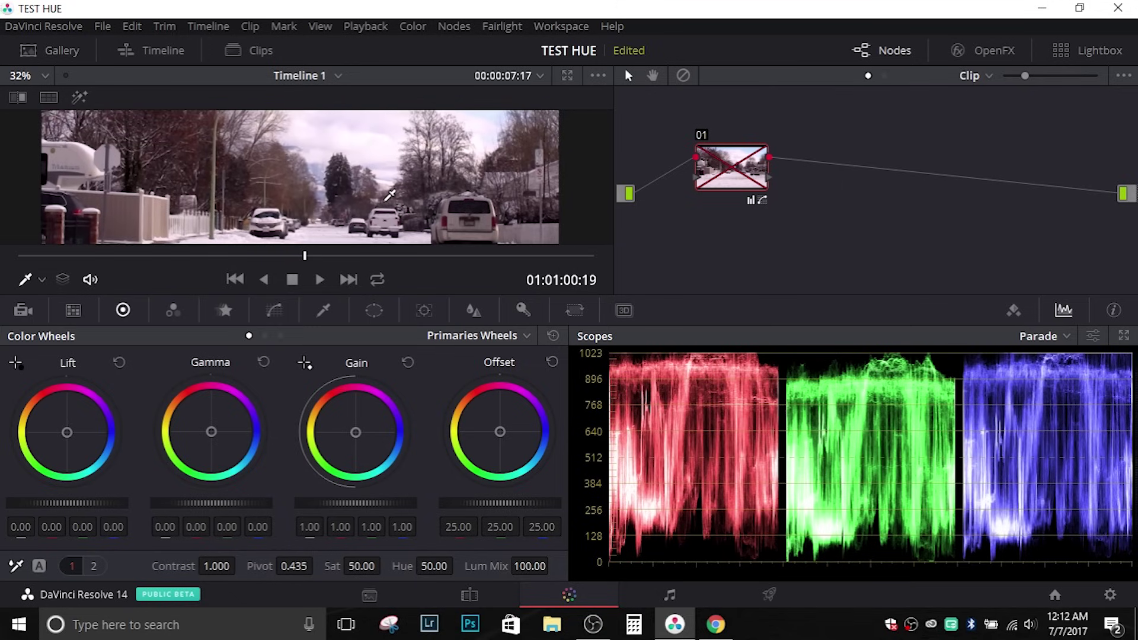
{"action": "scroll", "coordinate": [428, 167], "scroll_direction": "down", "scroll_amount": 2}
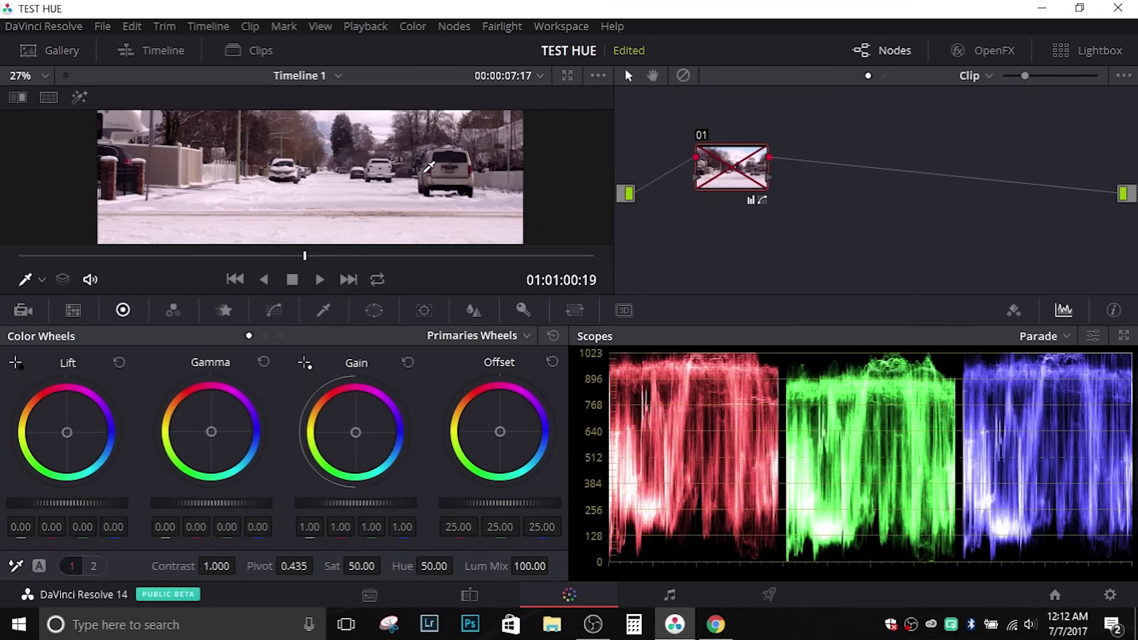
{"action": "scroll", "coordinate": [430, 168], "scroll_direction": "up", "scroll_amount": 3}
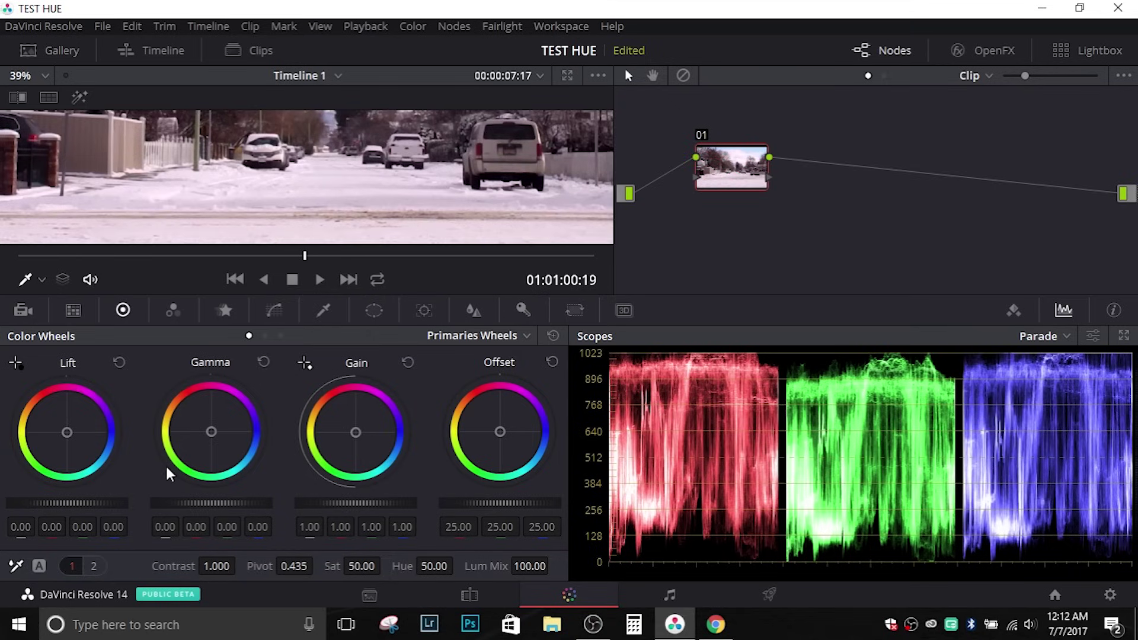
{"action": "left_click", "coordinate": [22, 573]}
{"action": "left_click", "coordinate": [394, 192]}
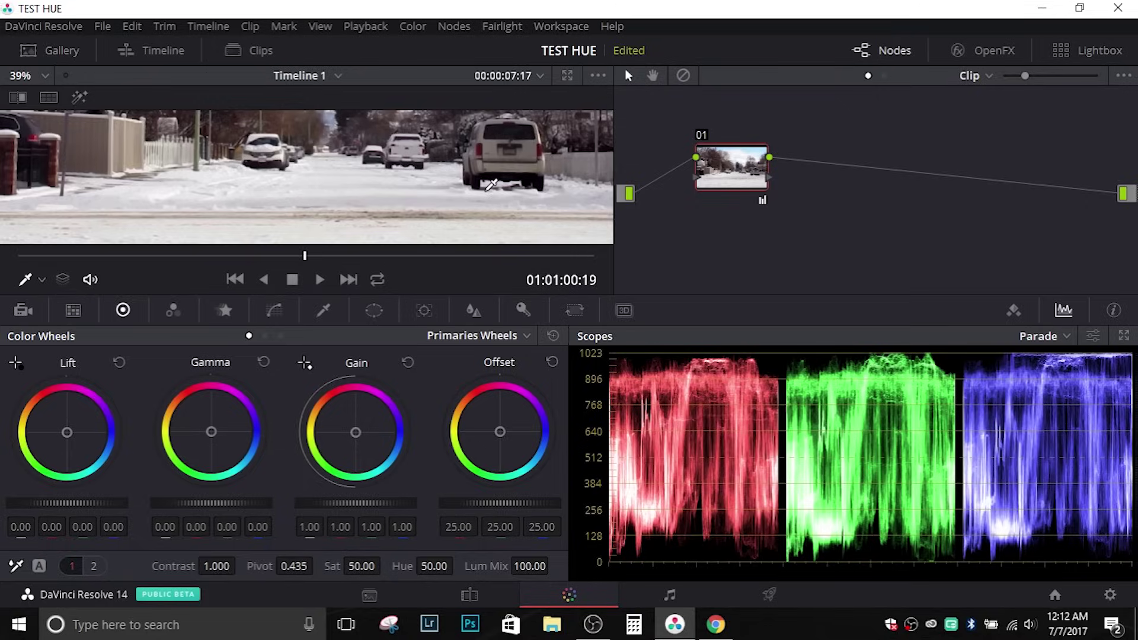
Step: Compare the snowy street clip with and without the white balance in an enlarged viewer by toggling node 01
{"action": "key", "text": "alt+f"}
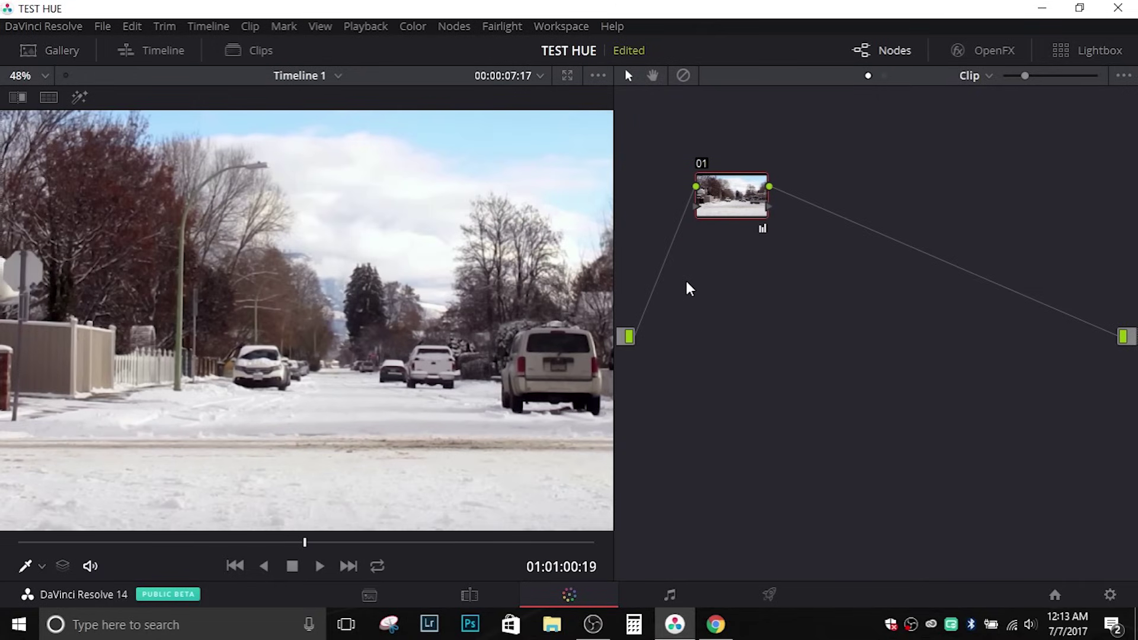
{"action": "key", "text": "ctrl+d"}
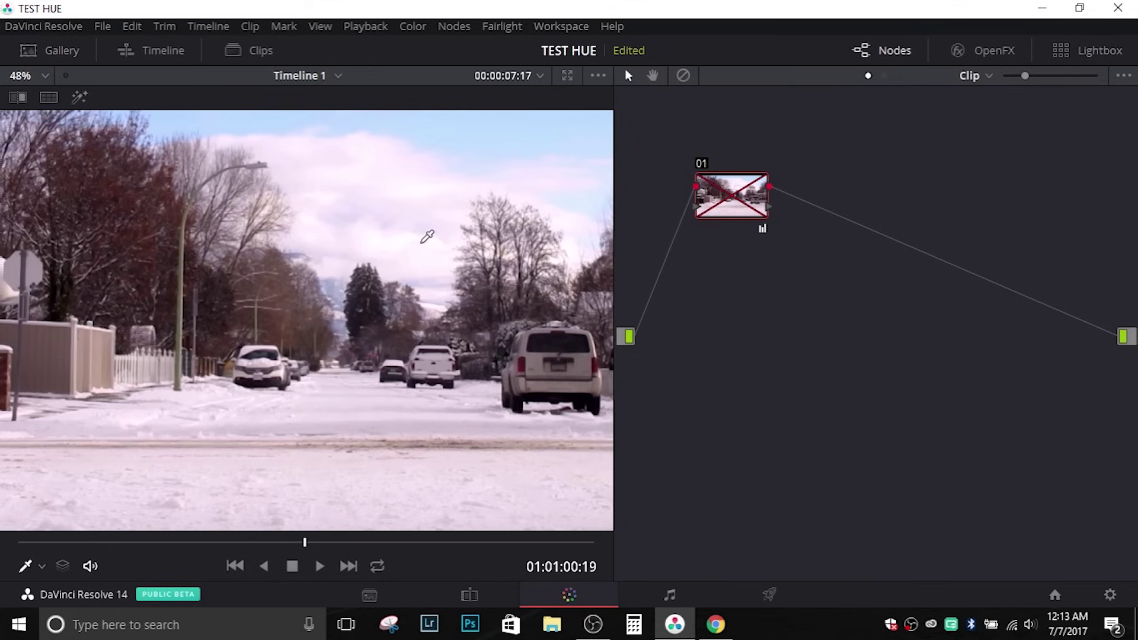
{"action": "key", "text": "ctrl+d"}
{"action": "key", "text": "shift+d"}
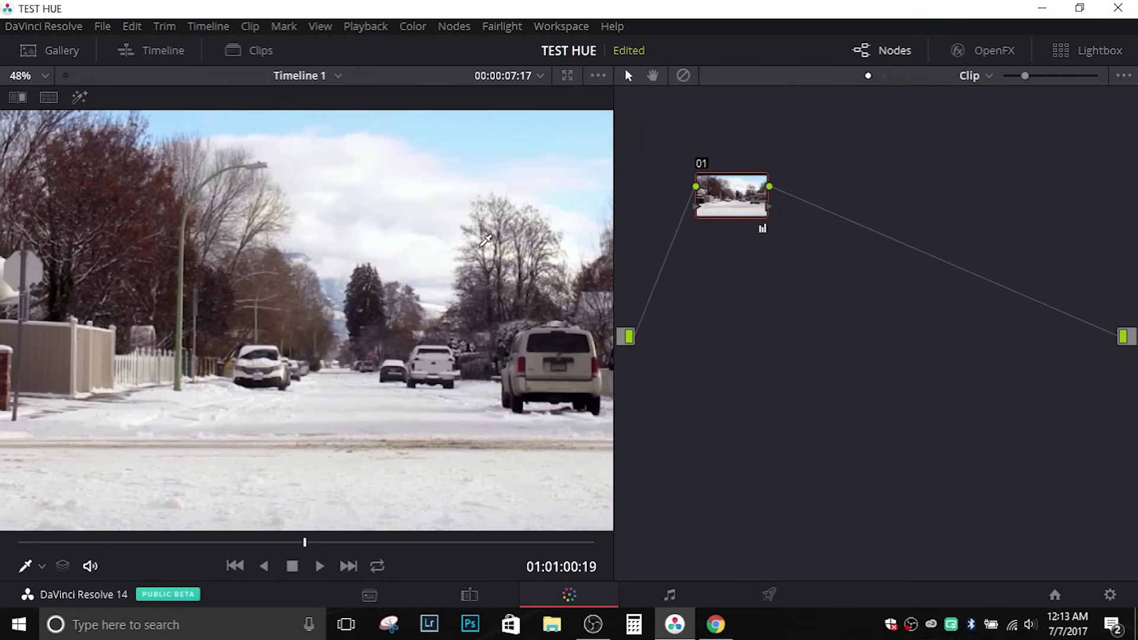